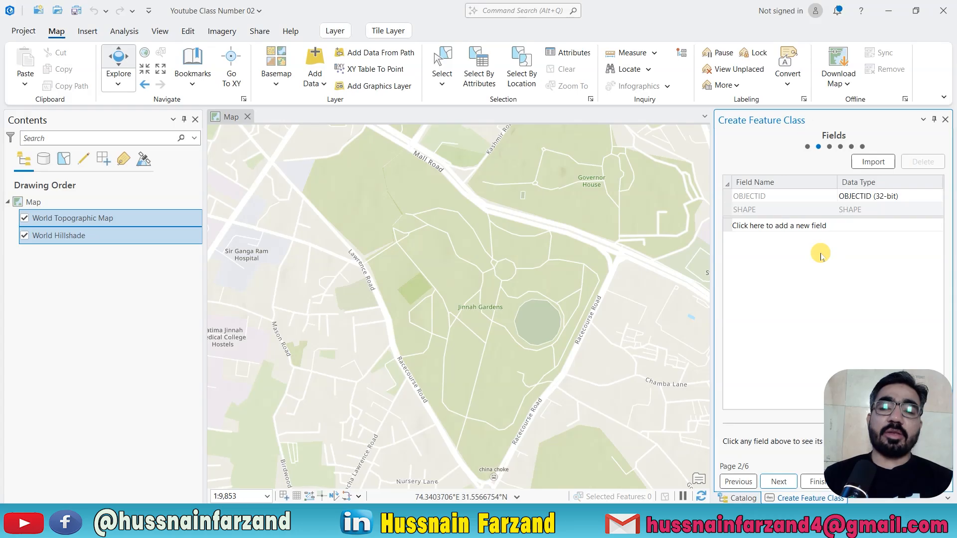
Add a field named PArcel_Name with the Text data type to the new feature class.
left_click(780, 226)
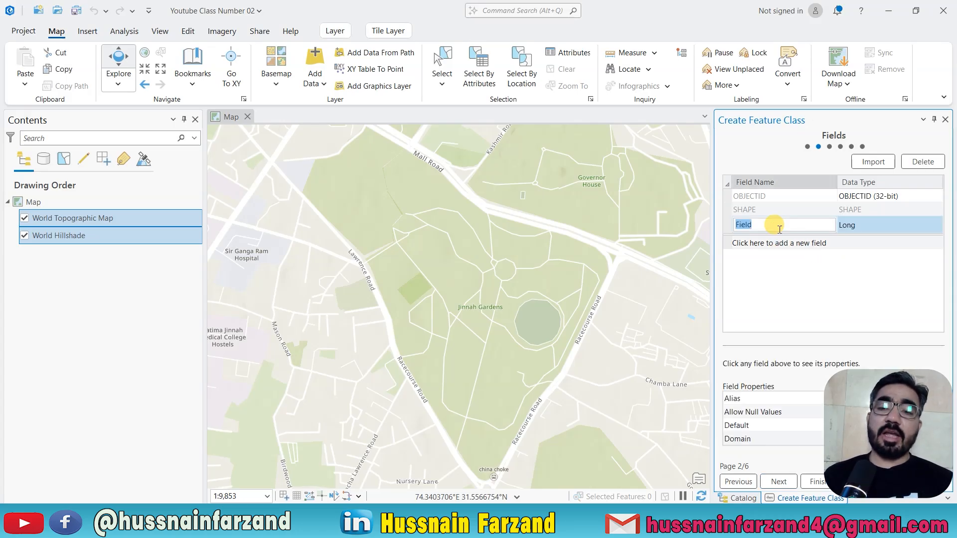
type("PA")
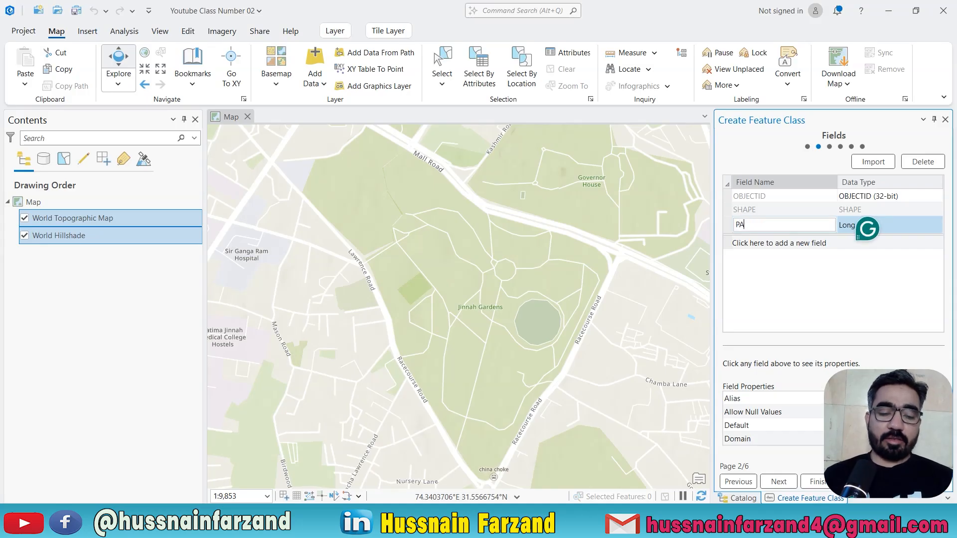
type("rcel_Name")
key("Tab")
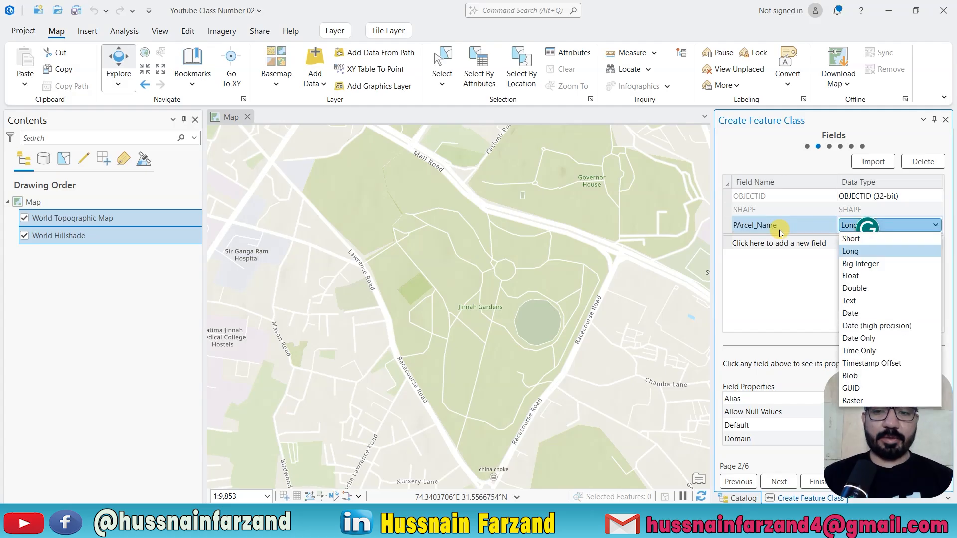
left_click(858, 302)
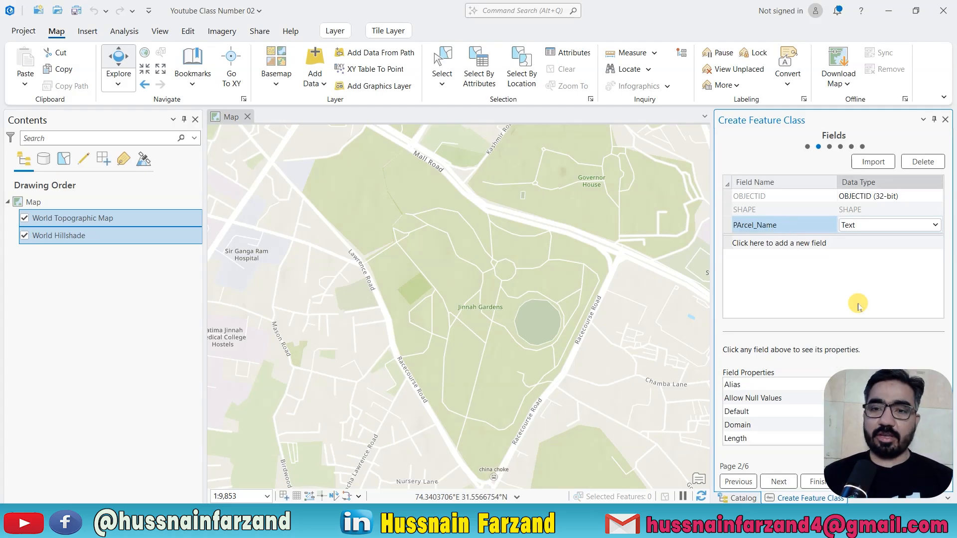
Correct the capitalization of the text field's name so it reads Parcel_Name.
left_click(743, 226)
left_click(741, 224)
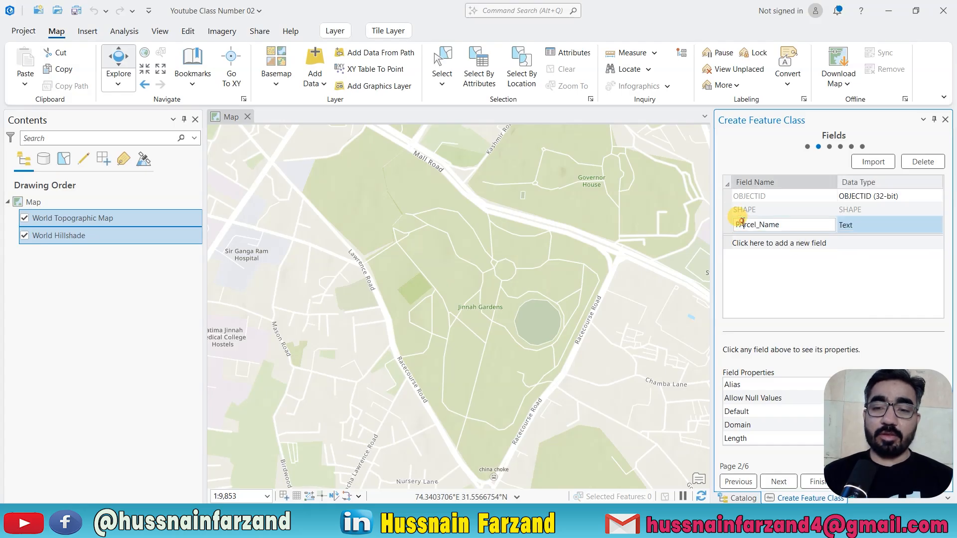
left_click(742, 224)
key("BackSpace")
type("a")
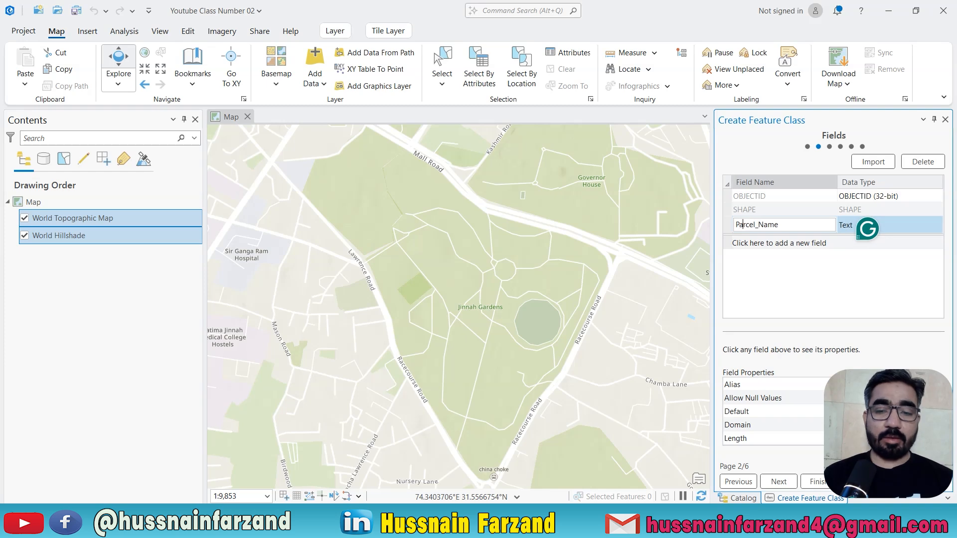
Add a second field named Parcel_Number with the Short data type.
left_click(757, 243)
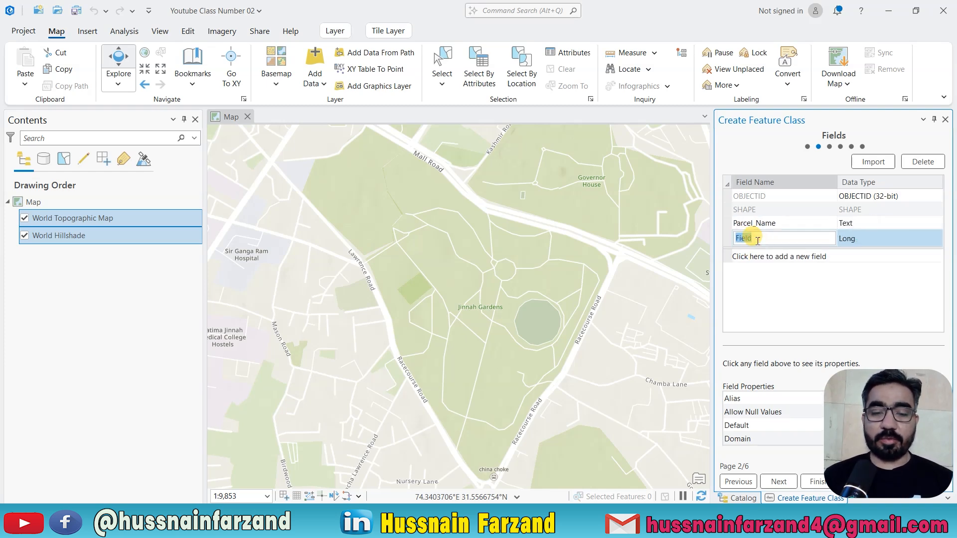
type("Parcel")
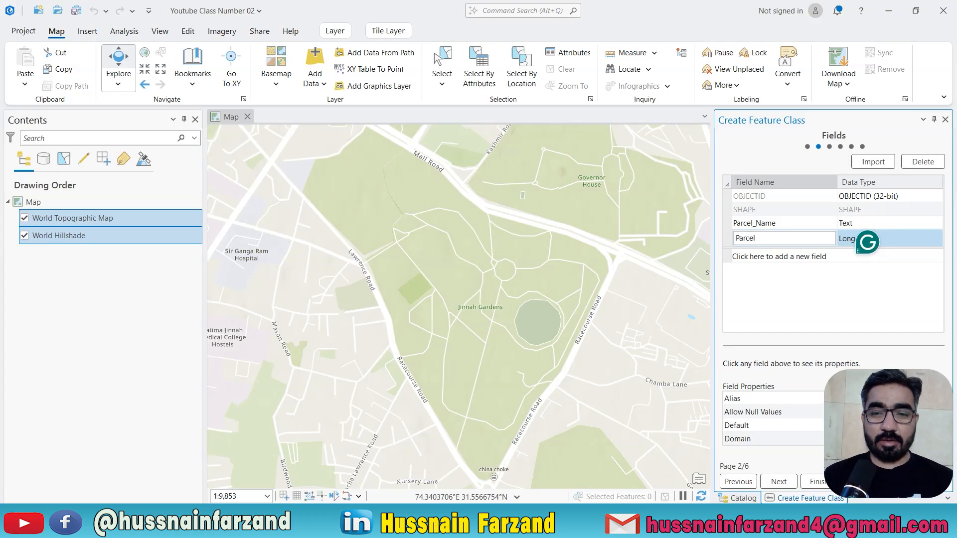
type("_Number")
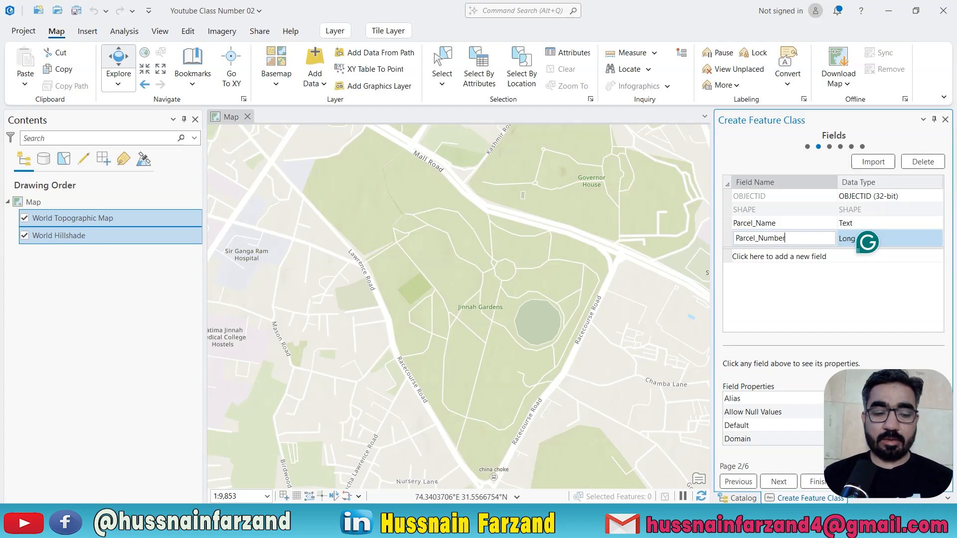
left_click(858, 244)
left_click(867, 239)
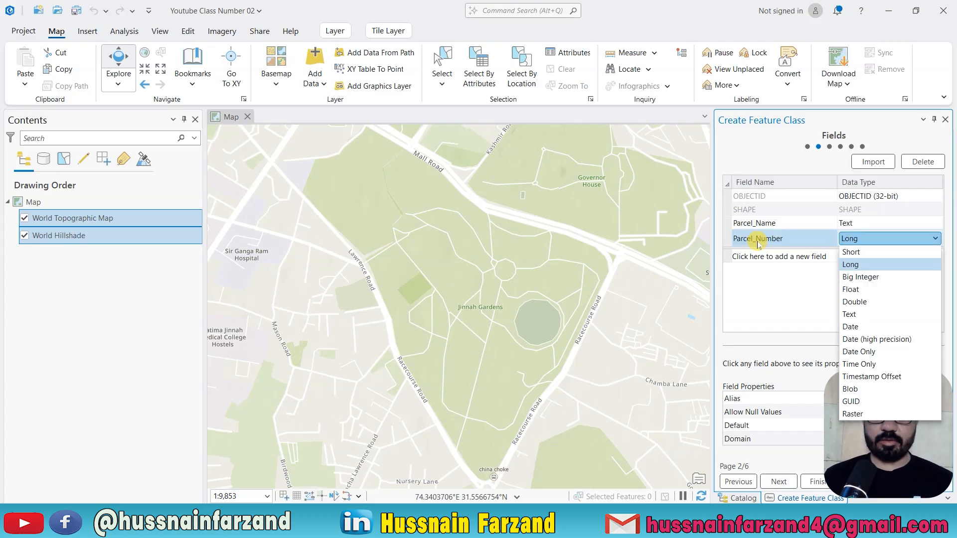
left_click(871, 253)
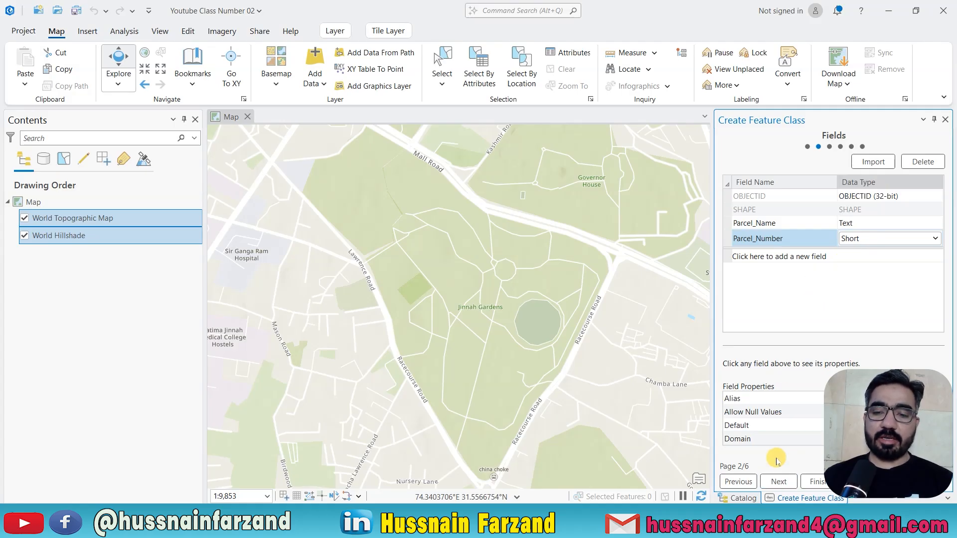
Keep the WGS 1984 Web Mercator (auxiliary sphere) coordinate system and the default tolerance and resolution, and finish creating the Parcel feature class.
left_click(778, 482)
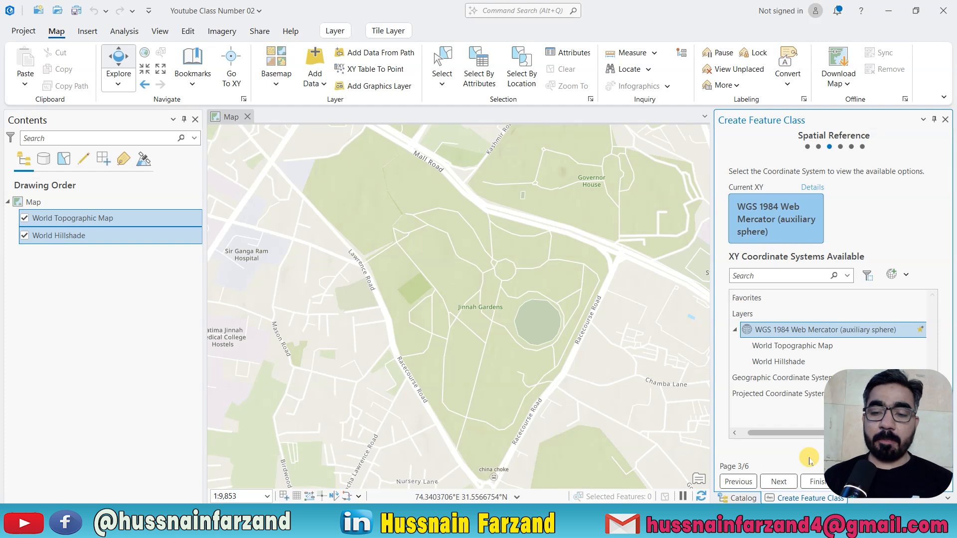
left_click(778, 481)
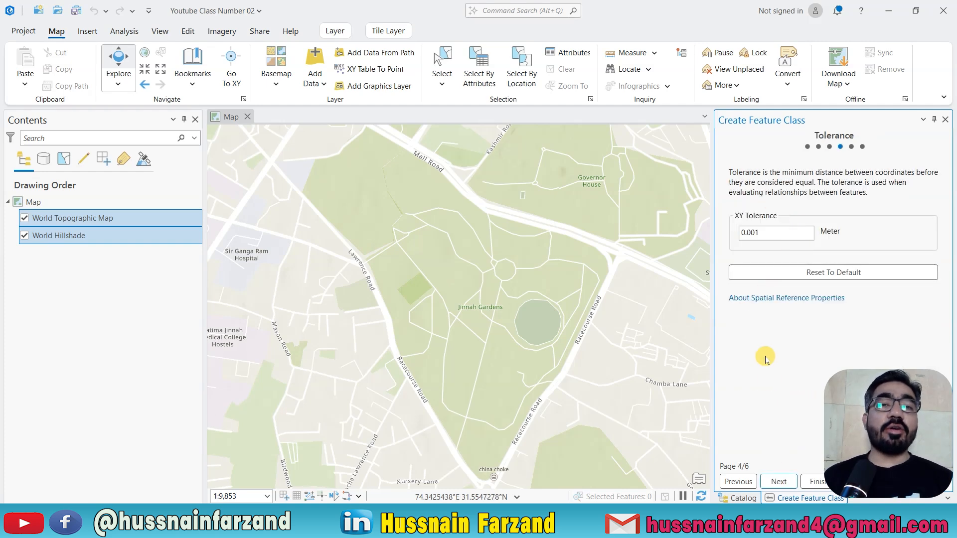
left_click(778, 481)
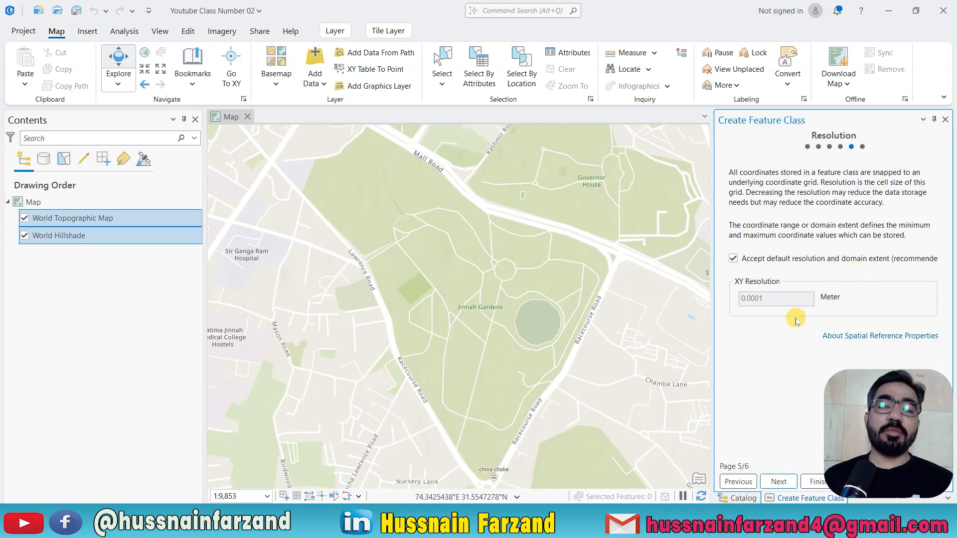
left_click(777, 481)
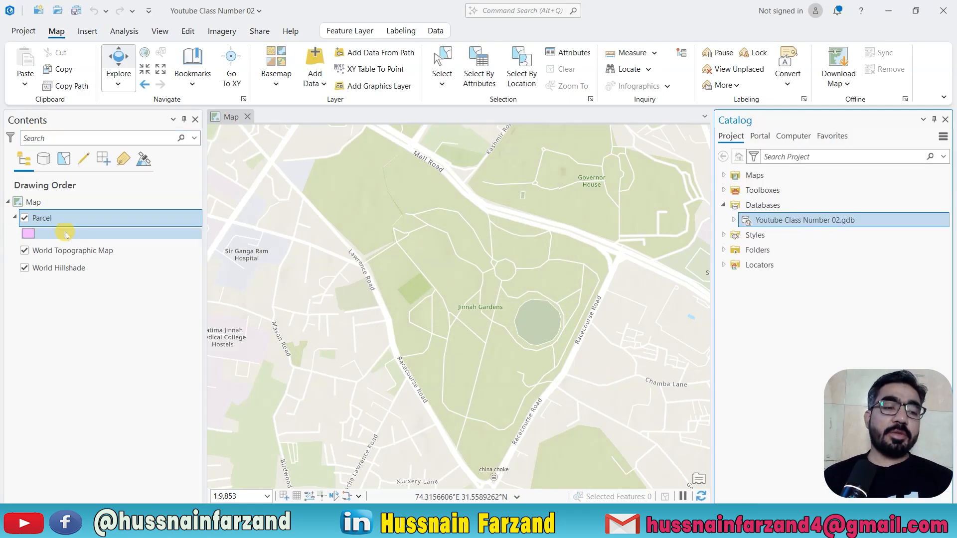
left_click(26, 234)
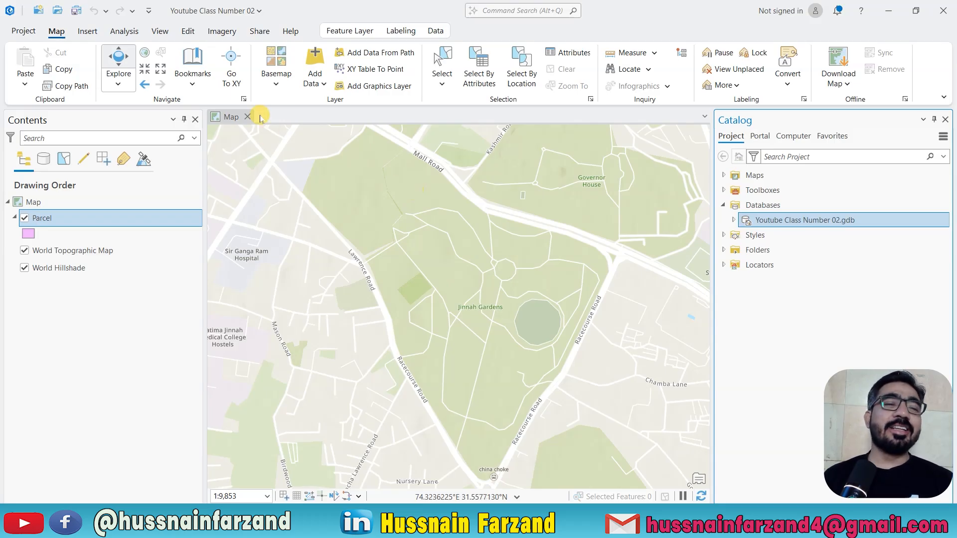
Start a polygon from the Parcel template and trace the green plot's northern edge and Lawrence Road side down to Jafri House Street.
left_click(188, 33)
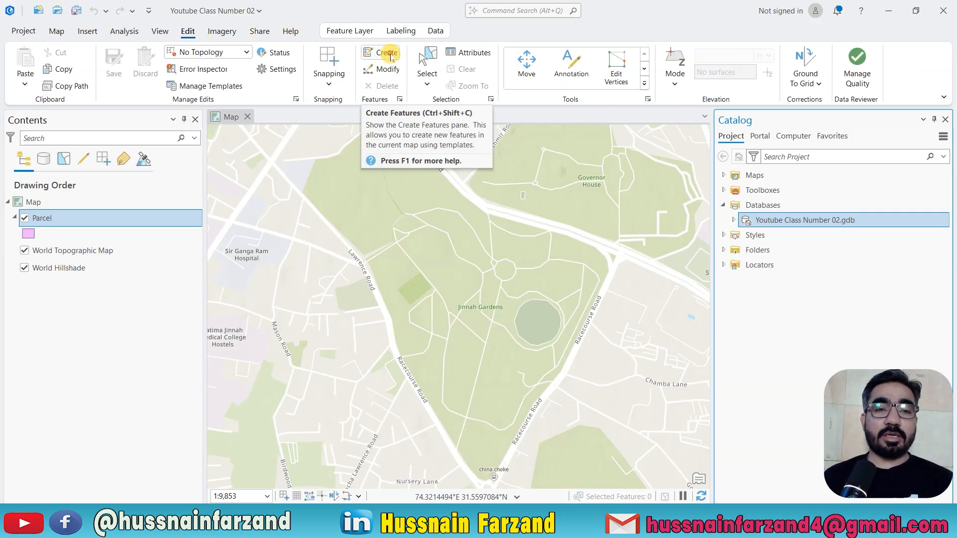
left_click(391, 58)
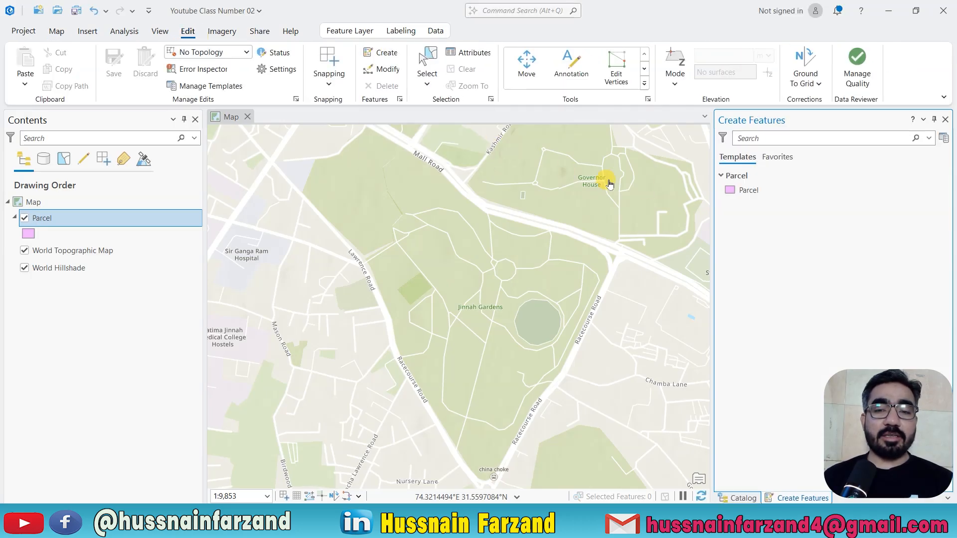
left_click(728, 191)
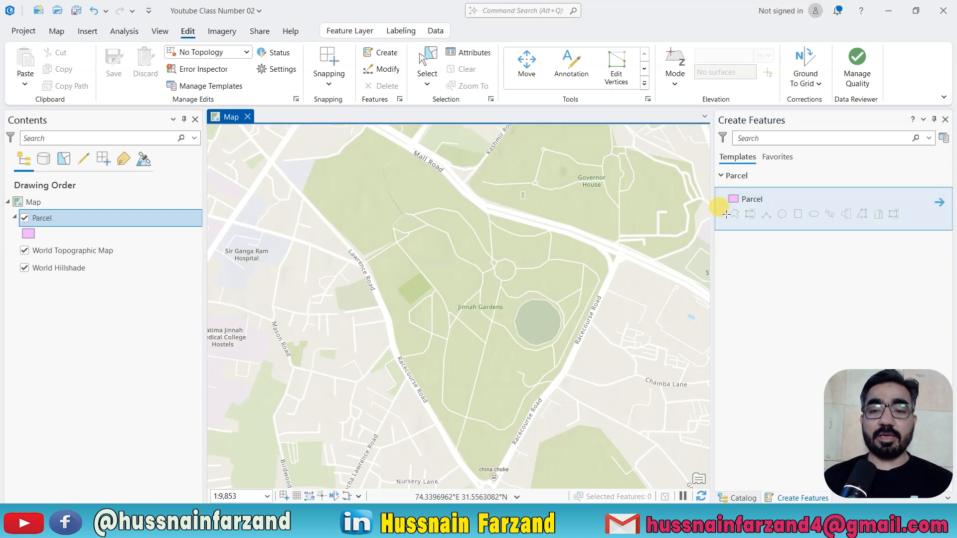
left_click(733, 214)
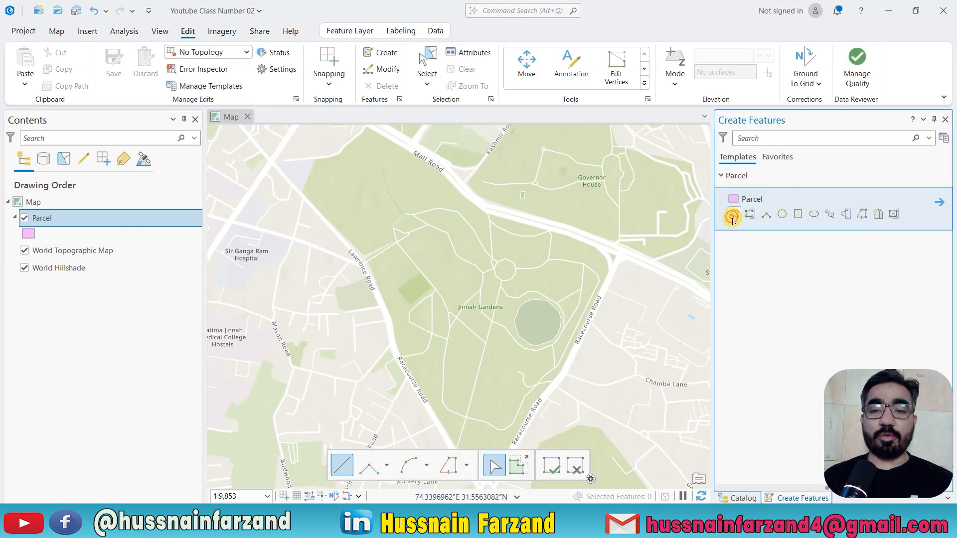
scroll(342, 288, "up", 8)
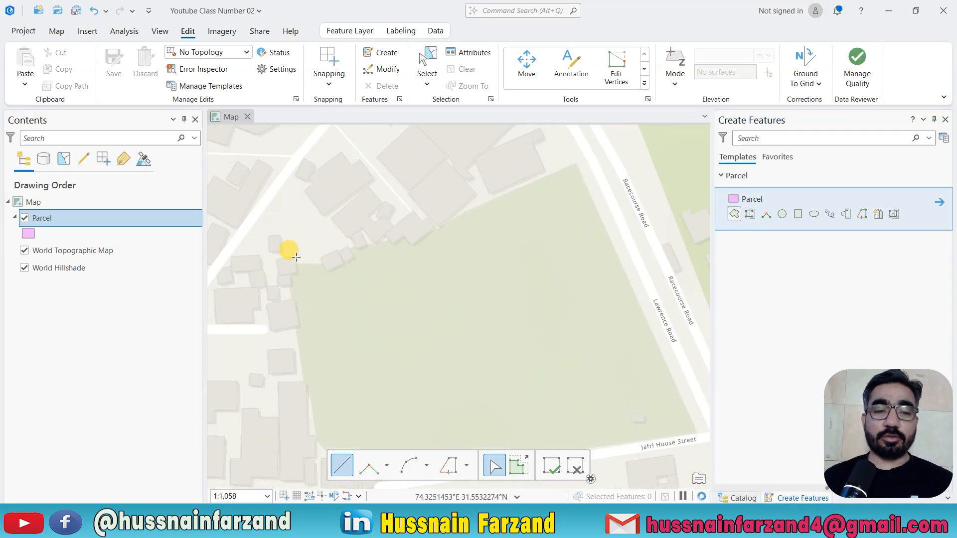
left_click(290, 262)
left_click(326, 263)
left_click(384, 238)
left_click(452, 221)
left_click(470, 207)
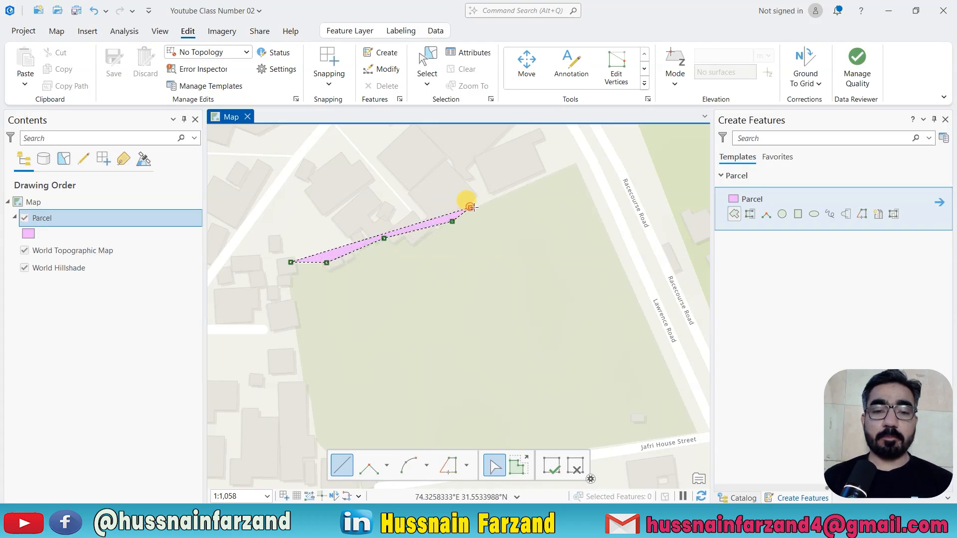
left_click(575, 163)
left_click(656, 343)
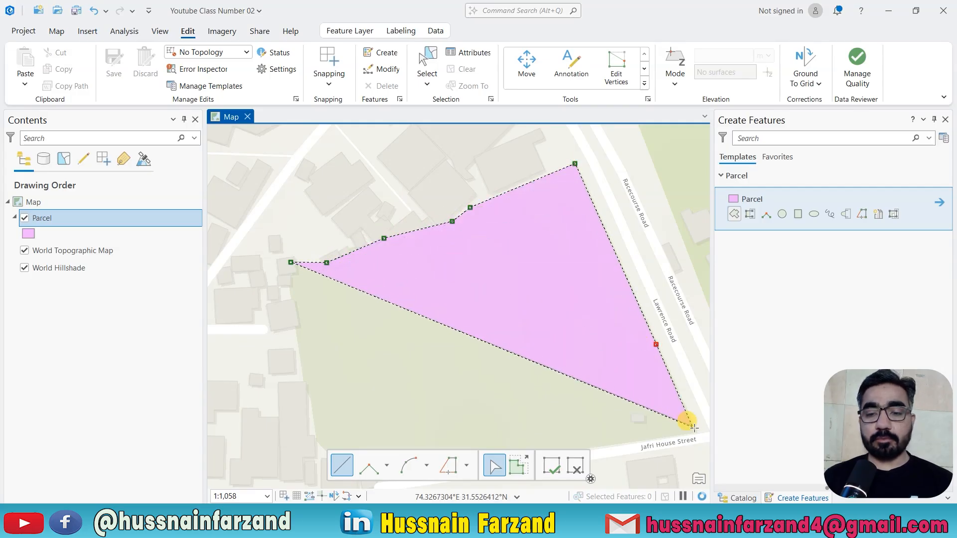
left_click(694, 434)
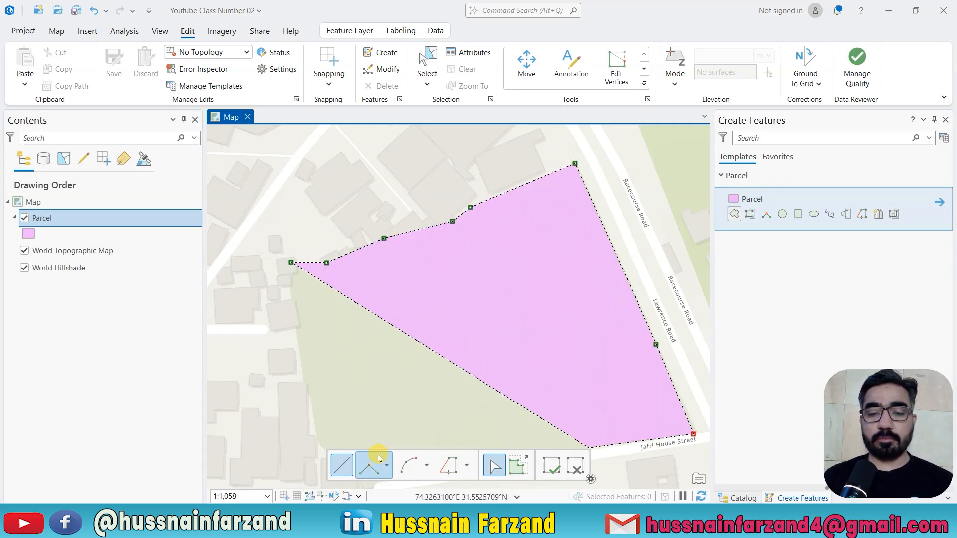
Trace the rest of the plot along Jafri House Street and up its western edge, and finish the parcel polygon.
left_click_drag(592, 449, 600, 351)
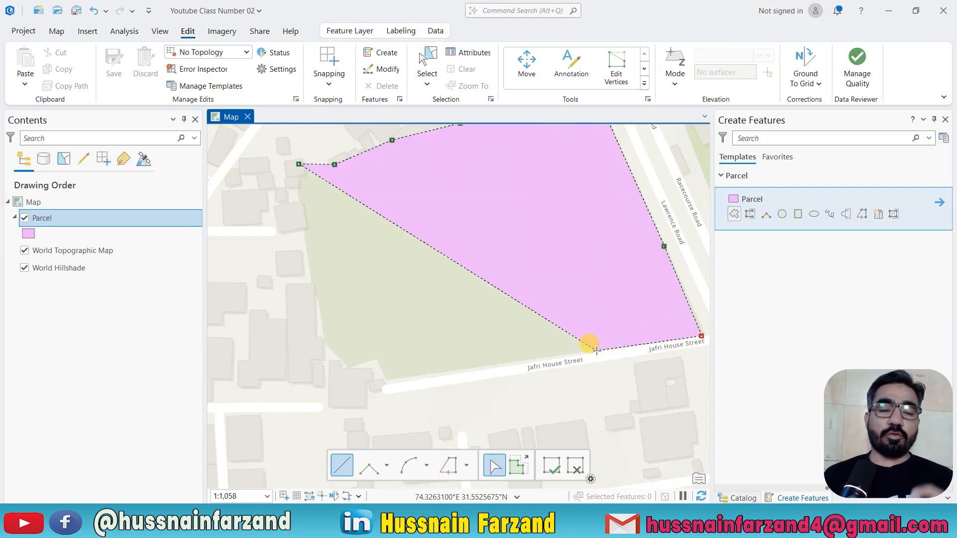
mouse_move(598, 352)
left_mouse_down()
mouse_move(607, 284)
mouse_move(606, 331)
mouse_move(588, 287)
mouse_move(570, 299)
left_mouse_up()
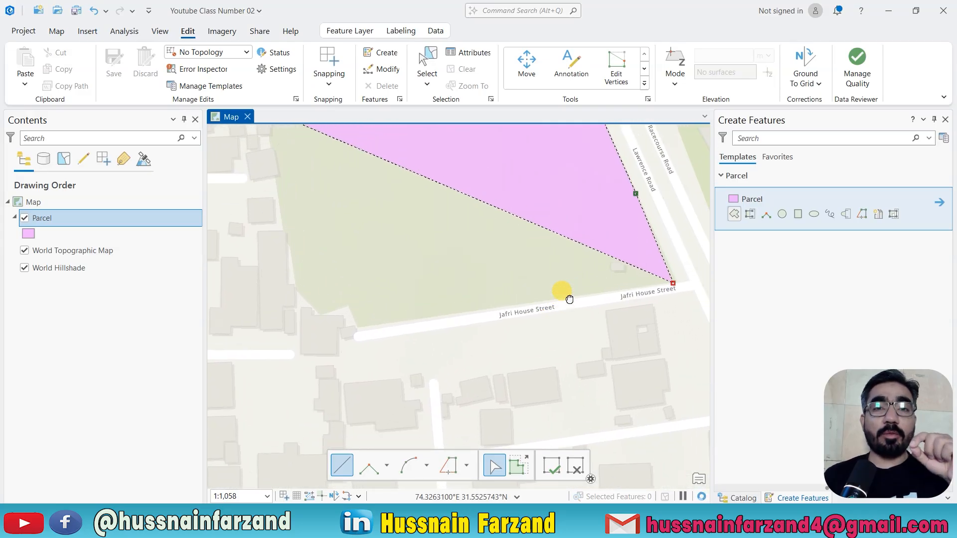
mouse_move(569, 299)
left_mouse_down()
mouse_move(567, 282)
mouse_move(600, 349)
mouse_move(585, 286)
mouse_move(609, 327)
left_mouse_up()
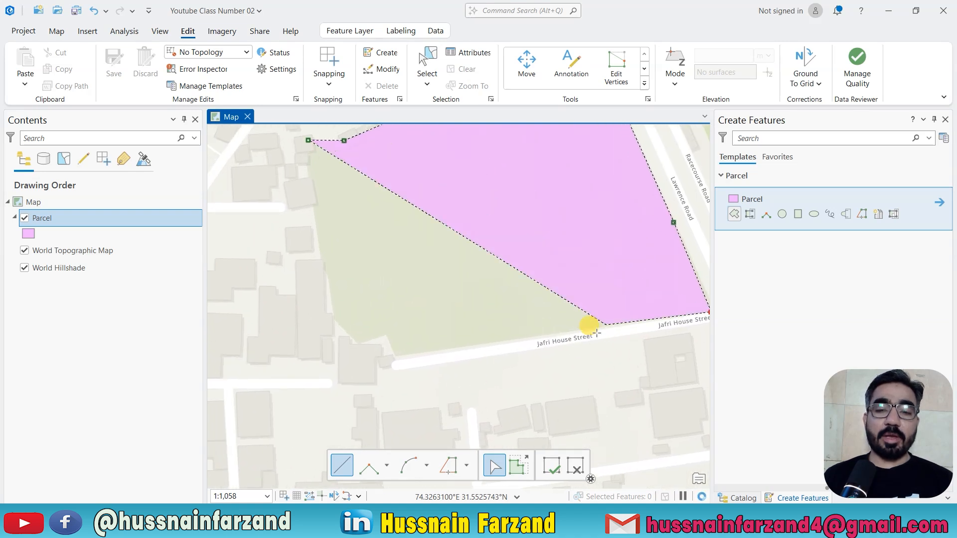
left_click(595, 330)
left_click(397, 358)
left_click(387, 332)
left_click(360, 345)
left_click(334, 314)
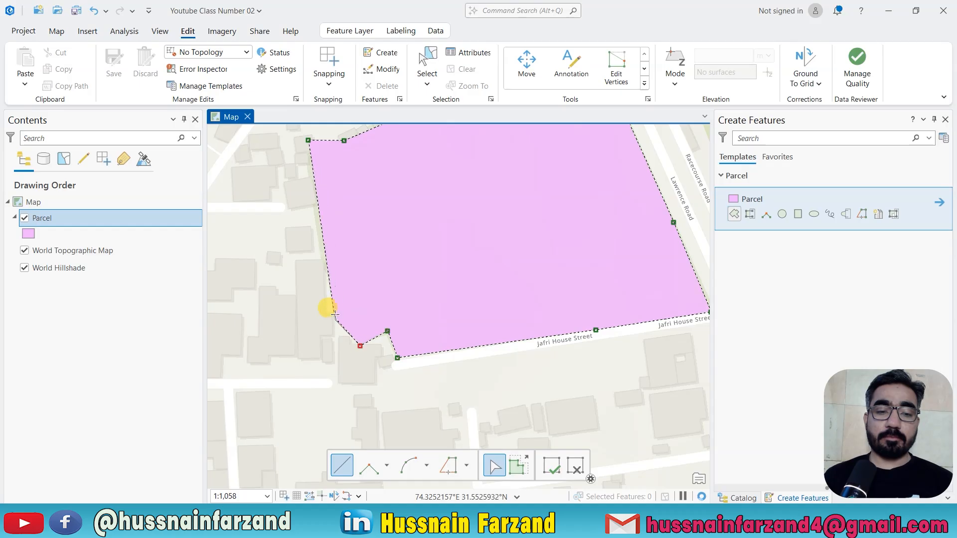
left_click(322, 248)
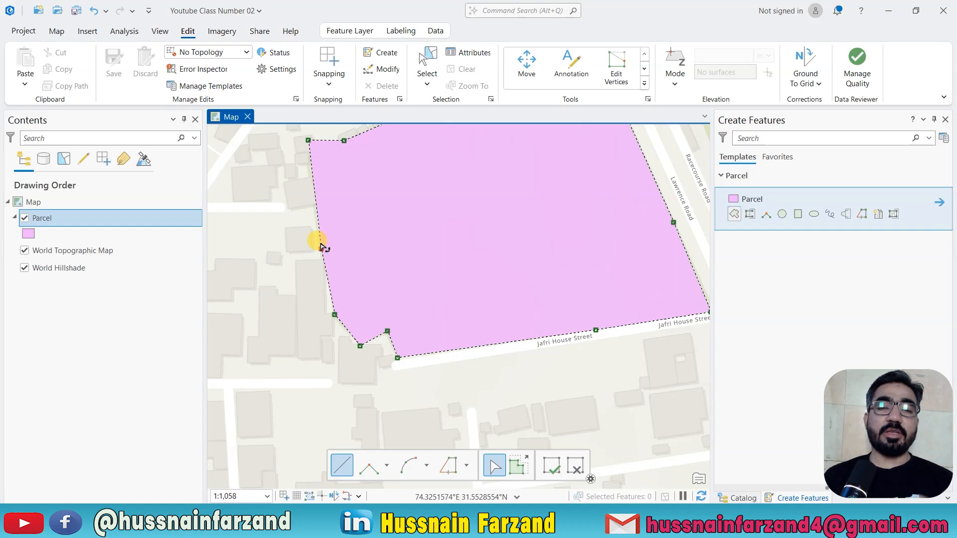
left_click_drag(321, 244, 309, 316)
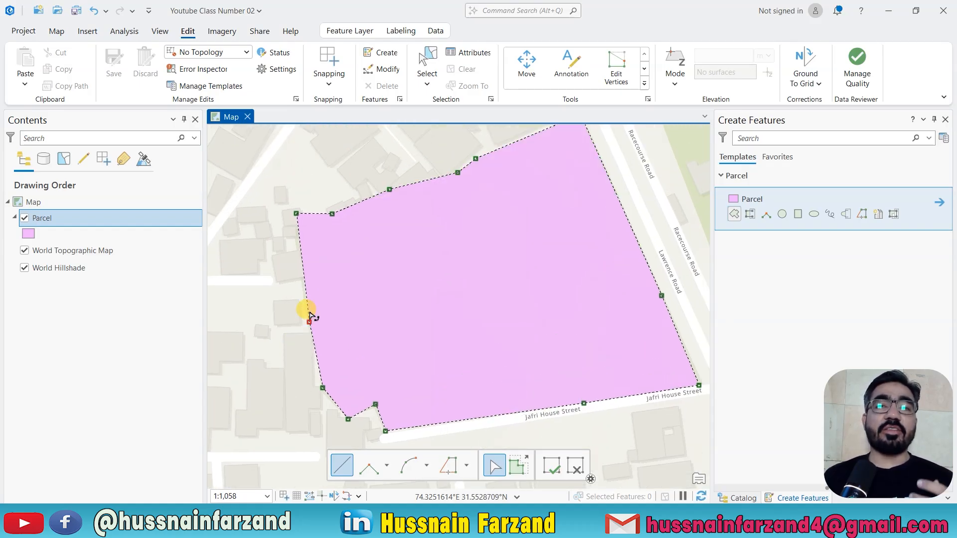
right_click(306, 275)
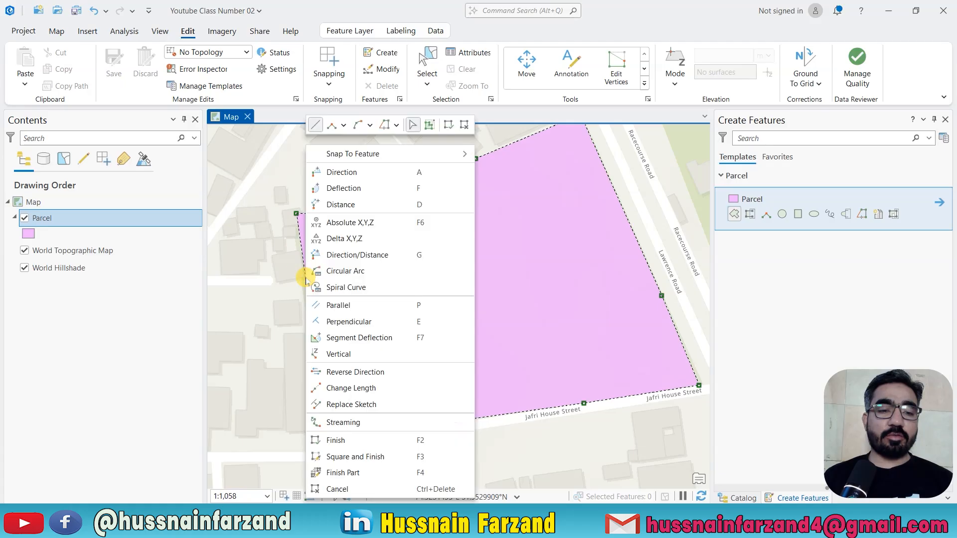
left_click(339, 439)
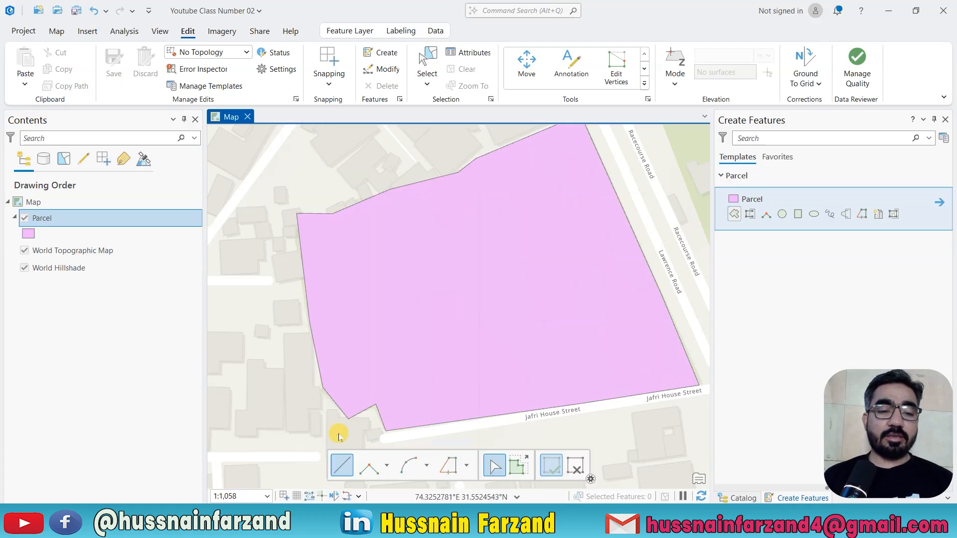
Leave the polygon sketch tool, save all edits to the Parcel layer and clear the feature selection.
scroll(345, 379, "down", 2)
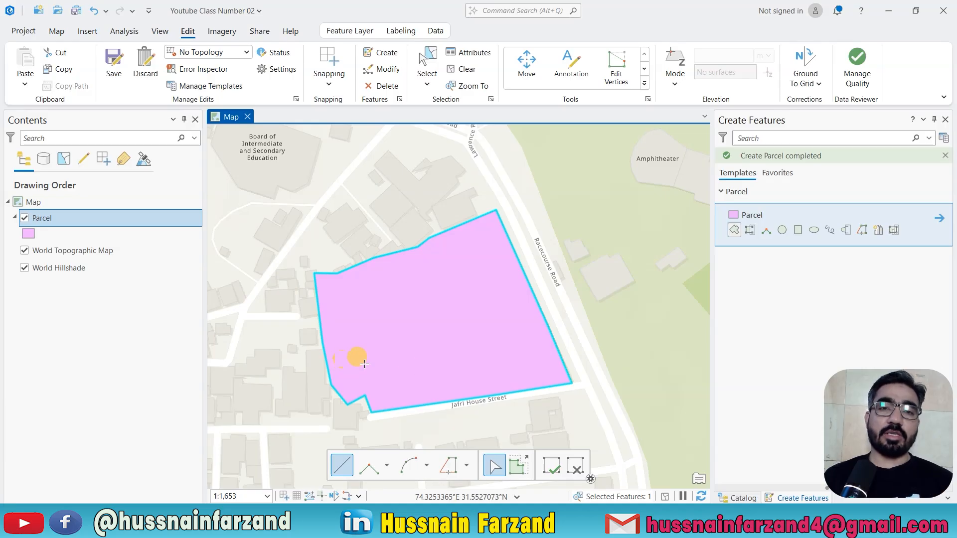
left_click_drag(482, 328, 345, 392)
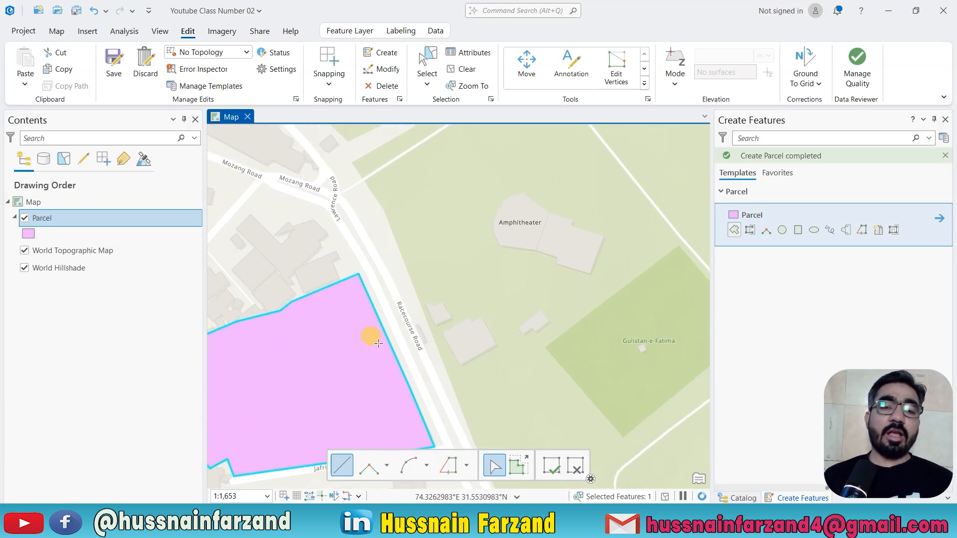
scroll(379, 343, "down", 4)
left_click_drag(441, 324, 449, 368)
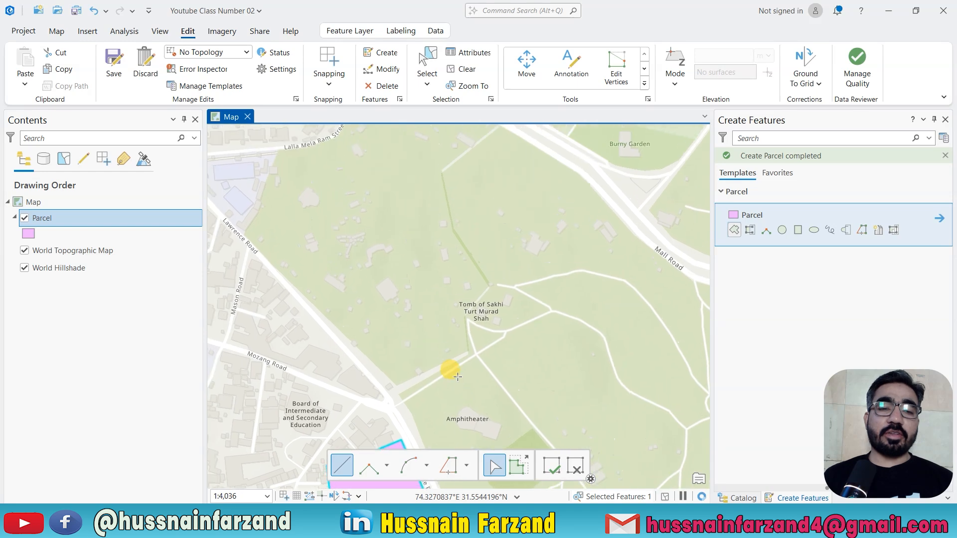
left_click_drag(339, 250, 489, 336)
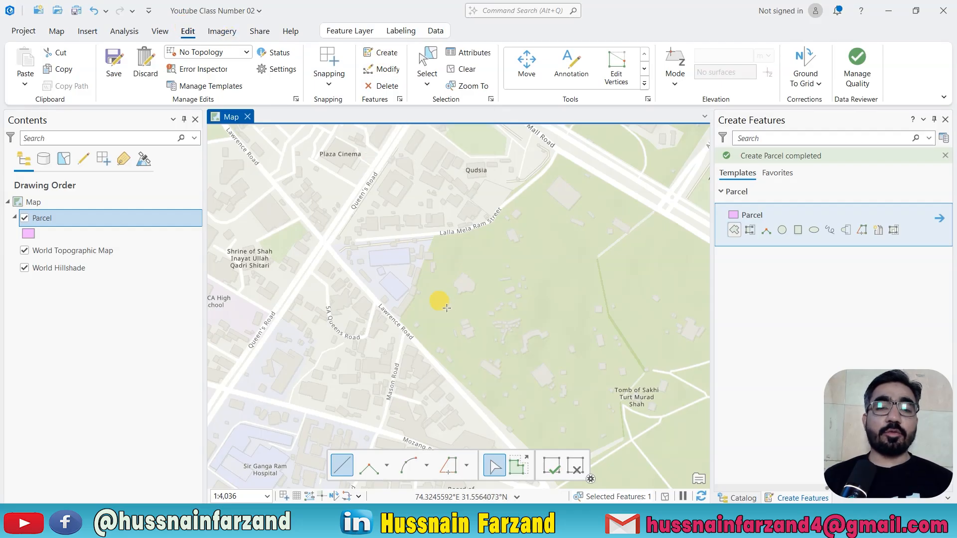
key("Escape")
left_click(119, 74)
left_click(496, 278)
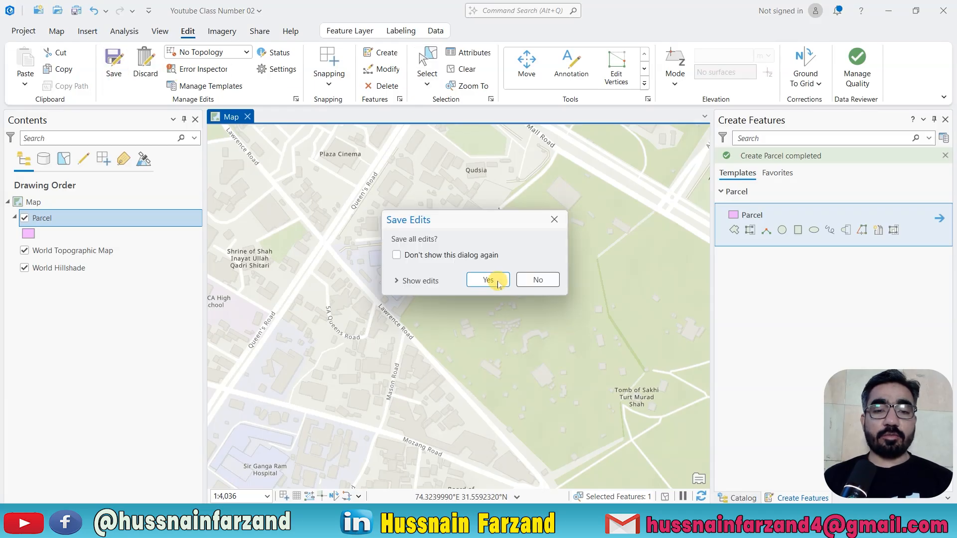
left_click(466, 70)
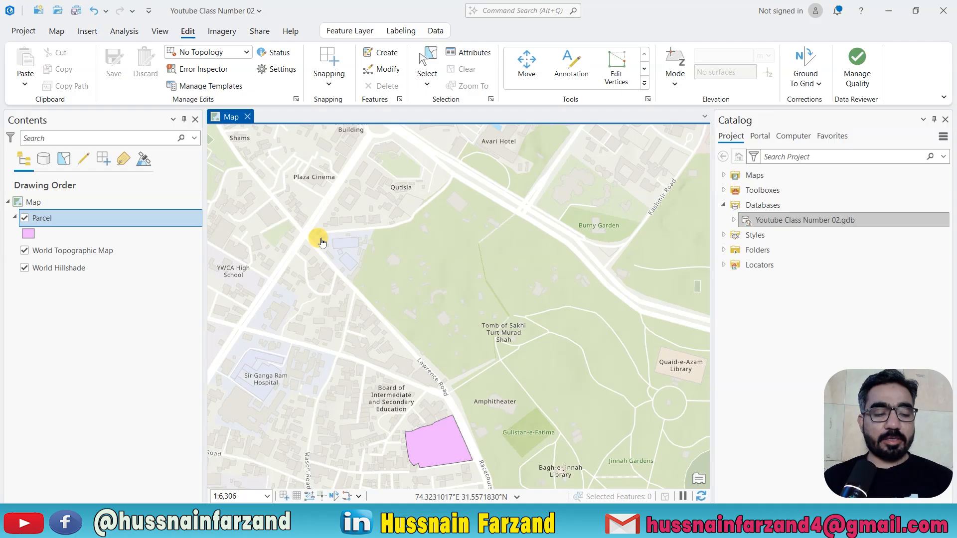
key("super+shift+s")
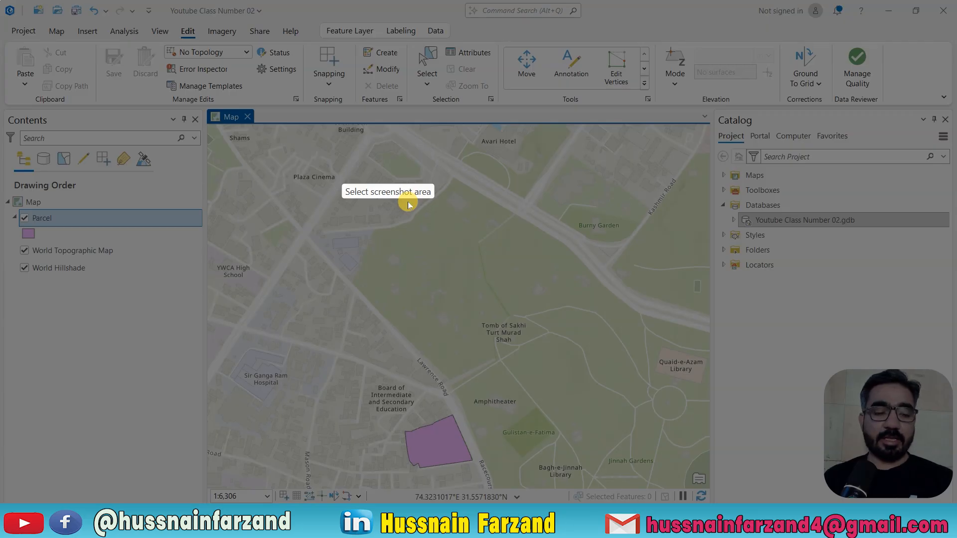
key("Escape")
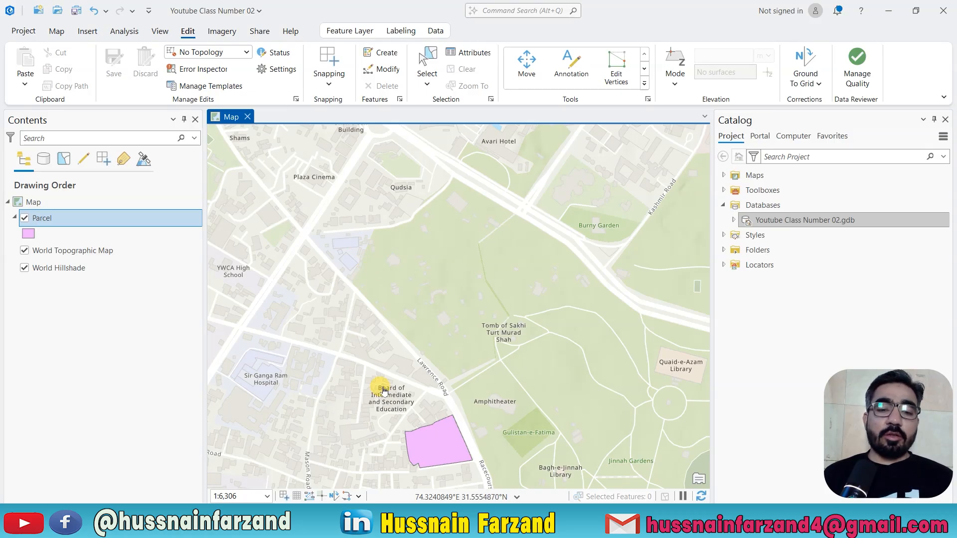
left_click_drag(411, 441, 394, 348)
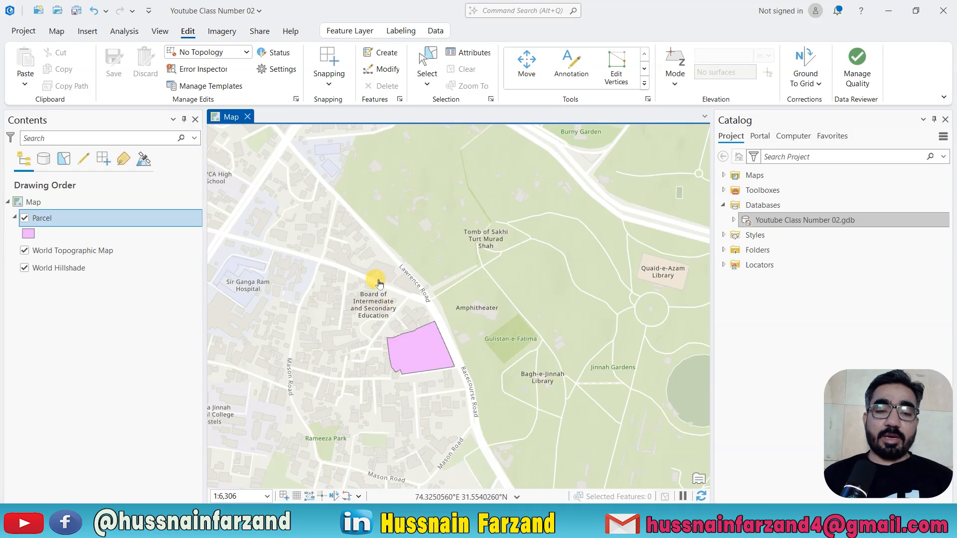
left_click_drag(379, 283, 402, 402)
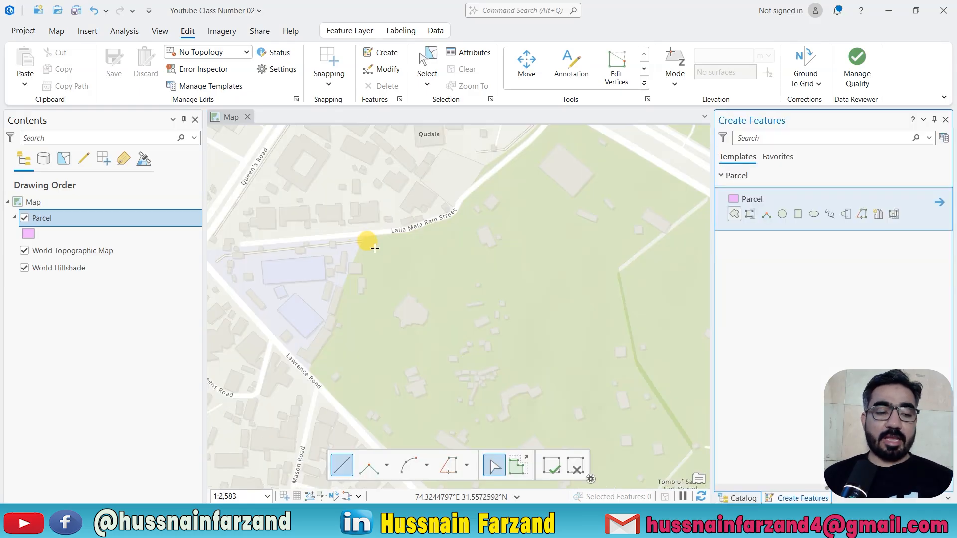
key("Escape")
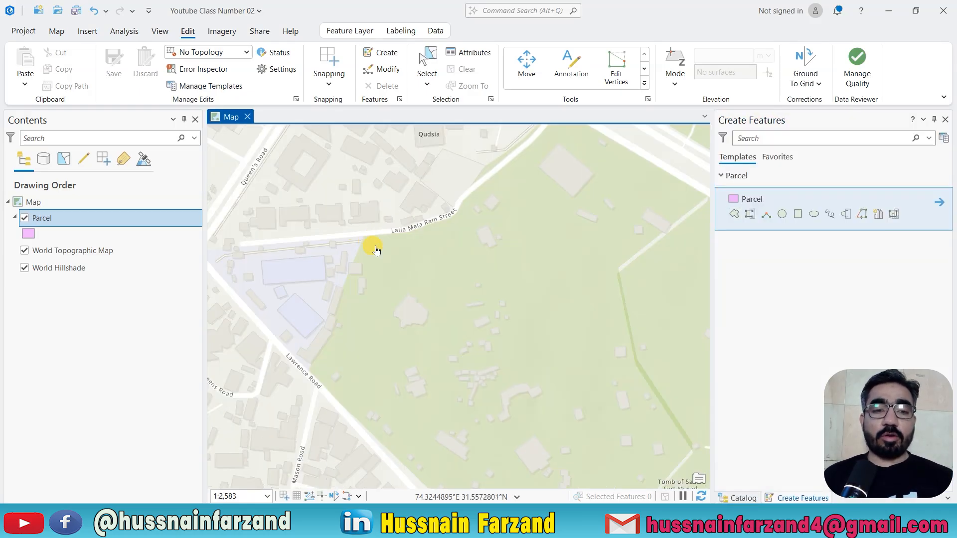
scroll(399, 298, "down", 3)
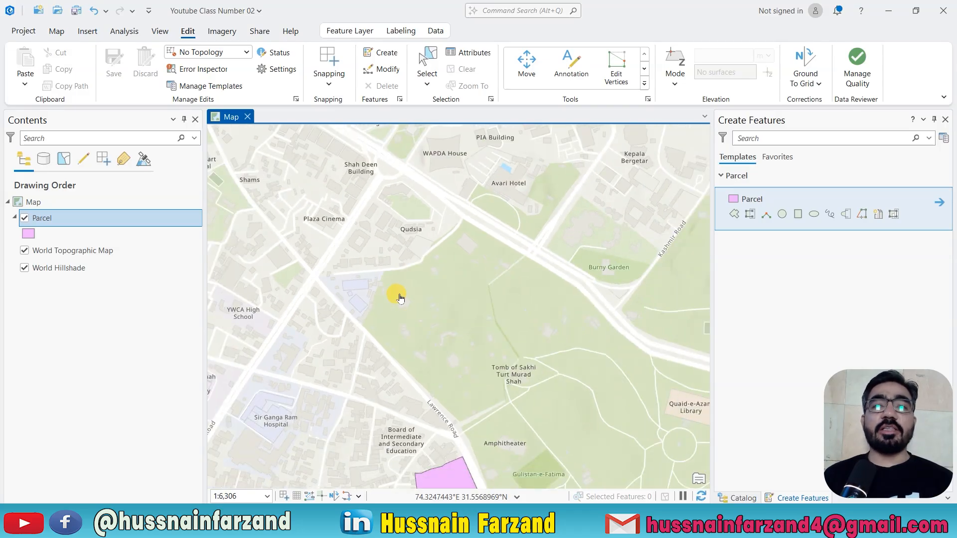
left_click_drag(401, 314, 406, 250)
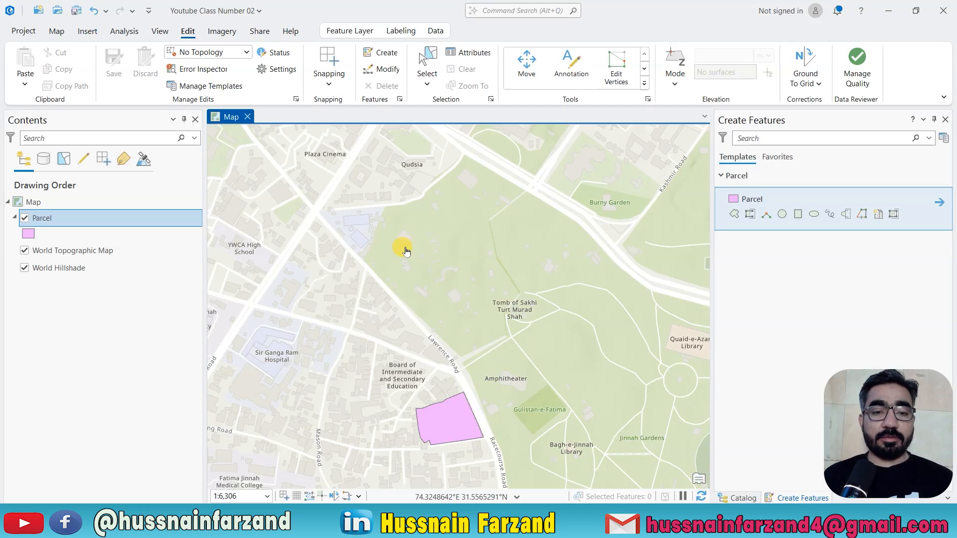
Open the Parcel layer's attribute table, close it, and open it again from the layer.
key("ctrl+t")
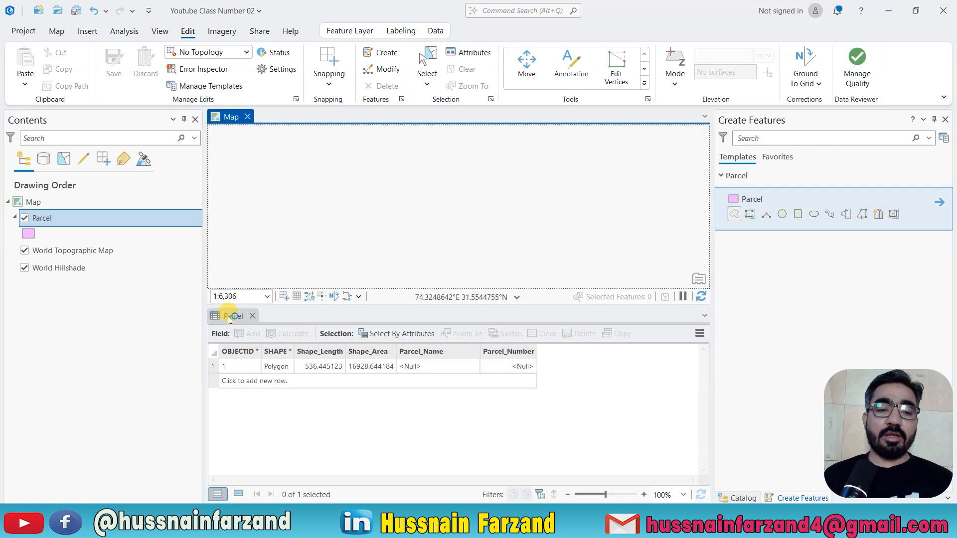
left_click(253, 317)
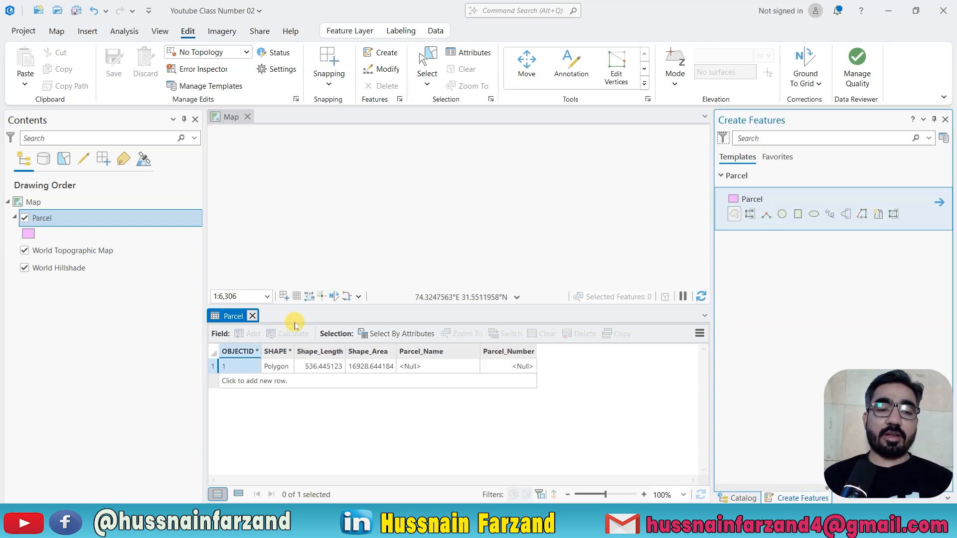
right_click(39, 220)
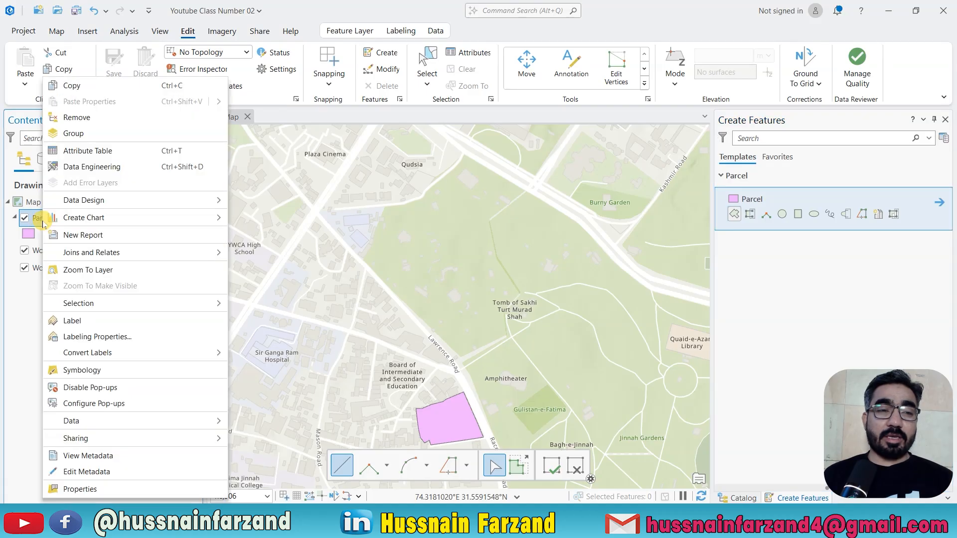
left_click(96, 151)
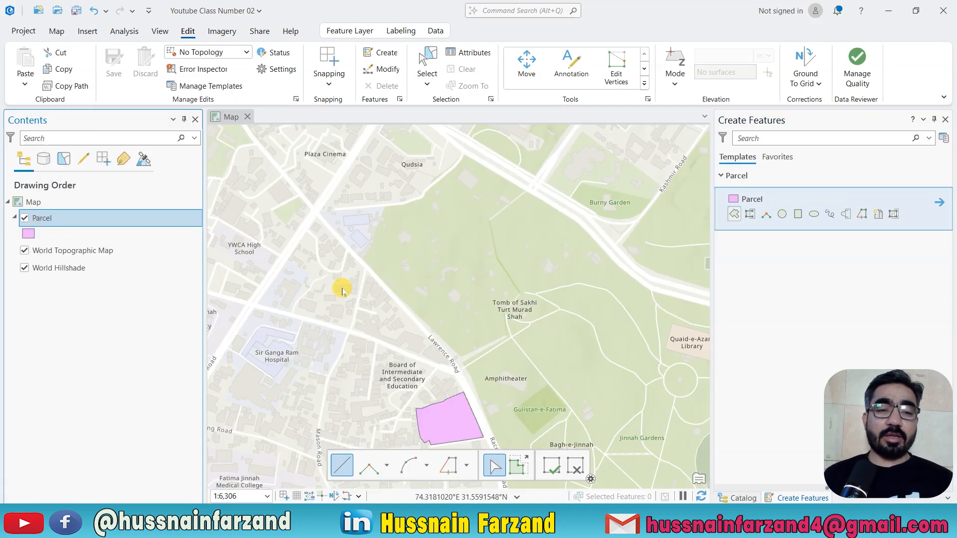